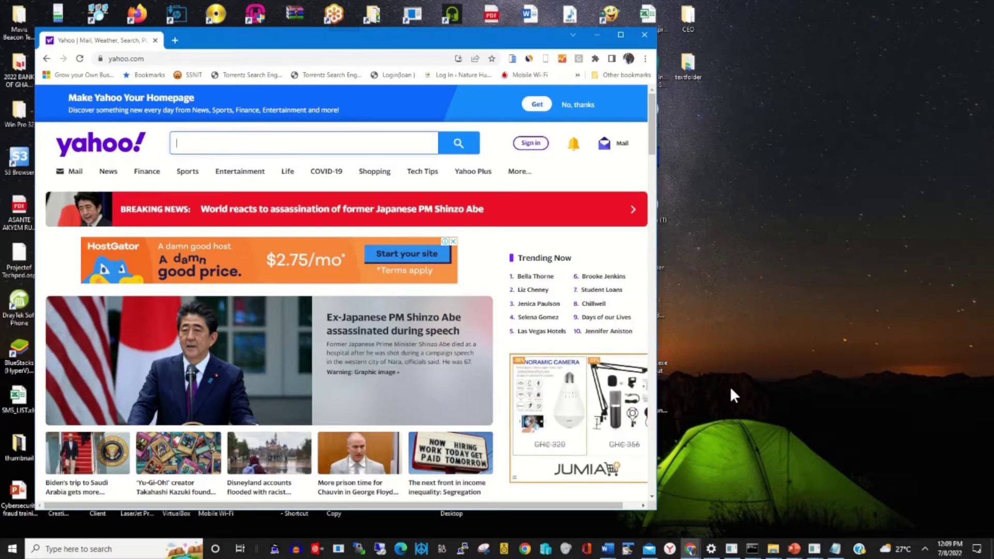
- Sign in to Yahoo with the saved account and its password
left_click(156, 58)
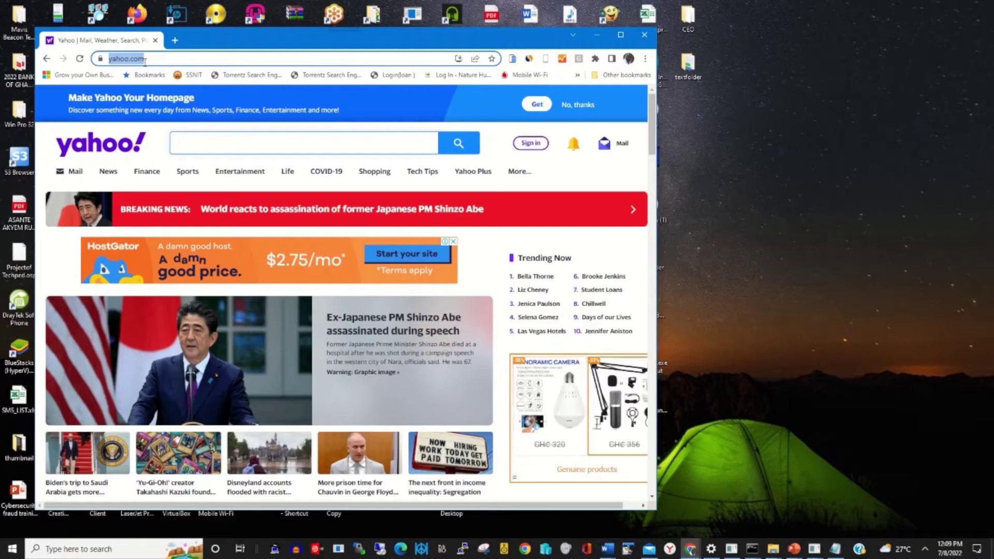
left_click(533, 146)
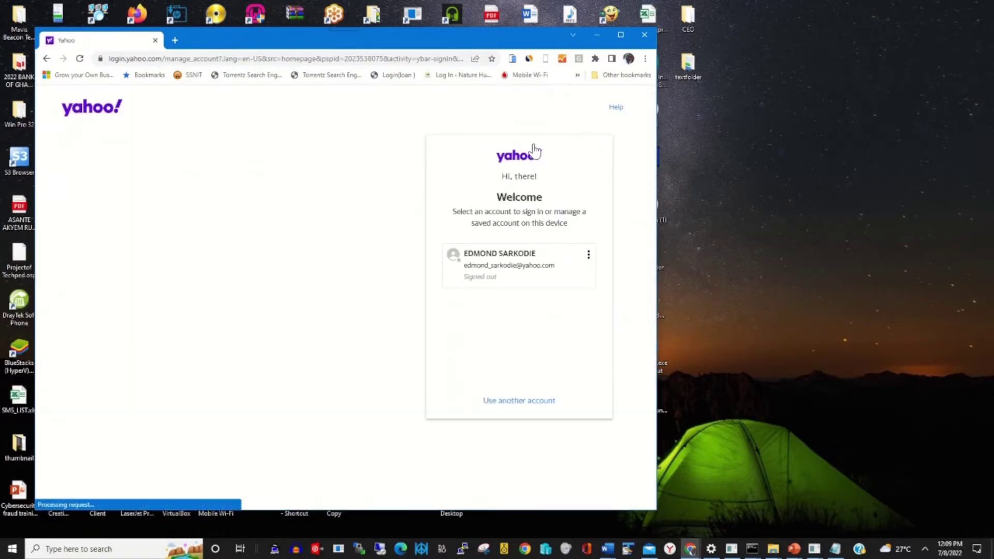
left_click(508, 267)
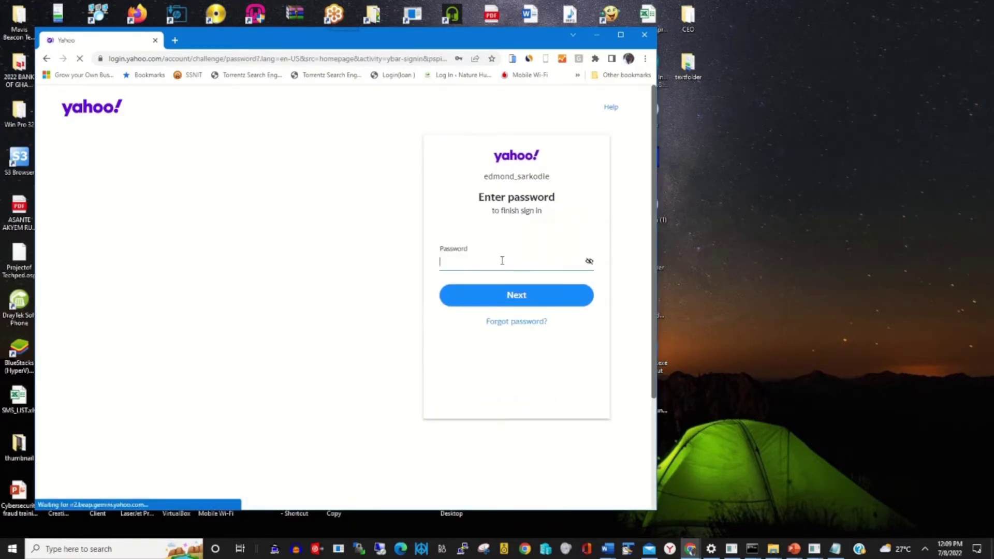
type("••")
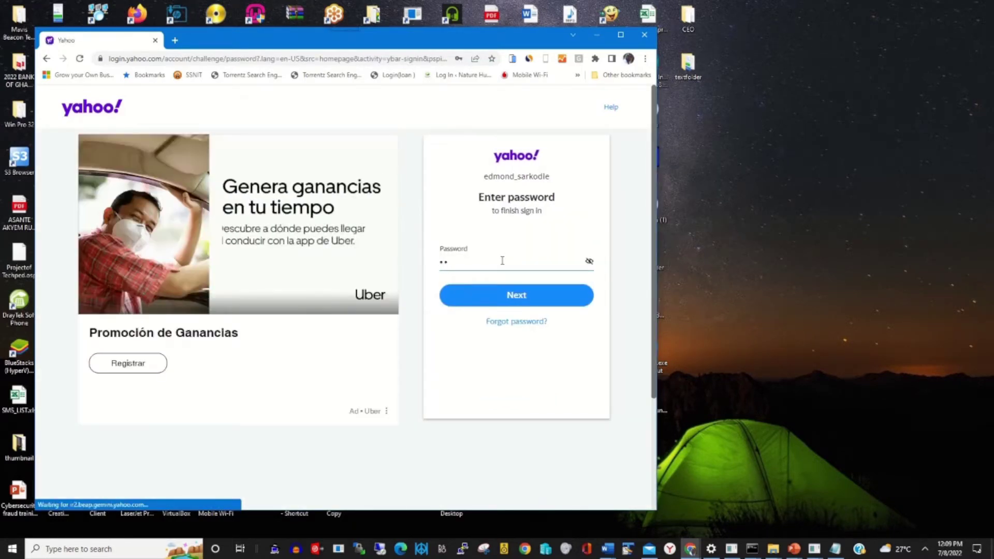
type("••••")
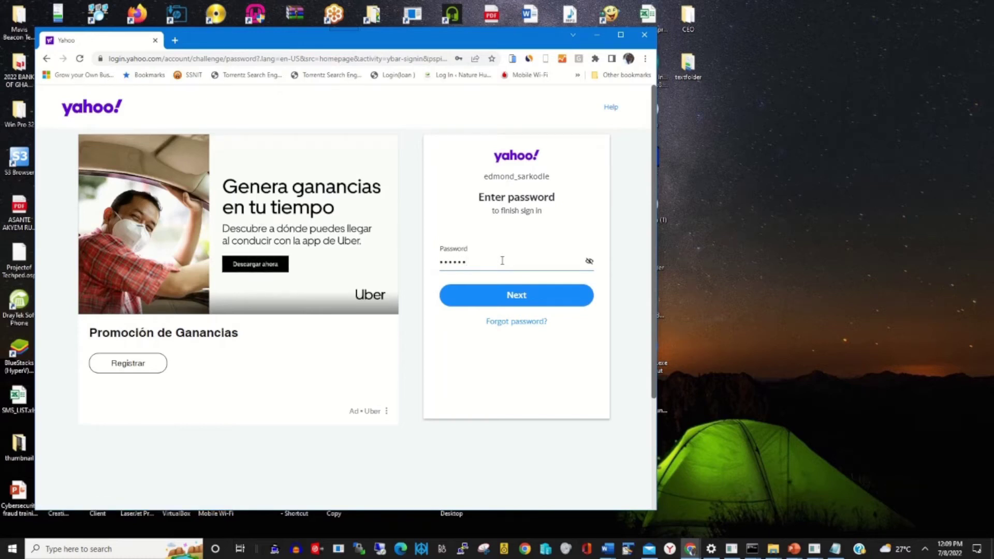
type("•••••")
left_click(505, 299)
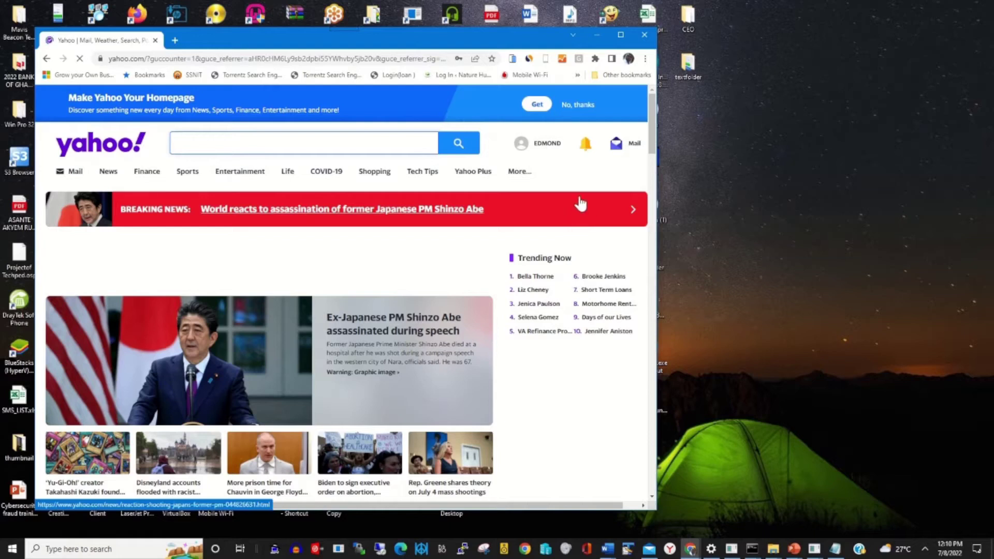
- Open Account info from the profile menu to view Personal Info
left_click(547, 147)
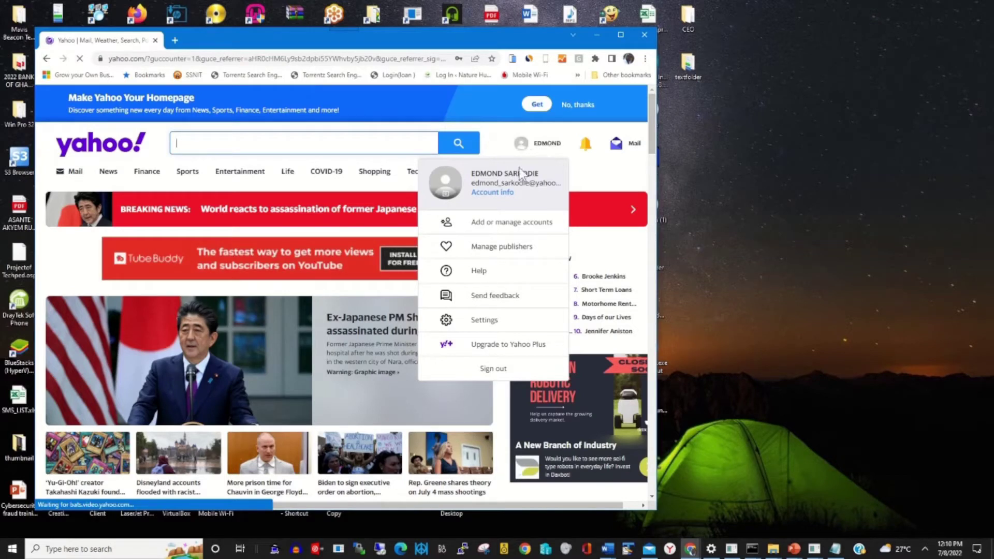
left_click(495, 195)
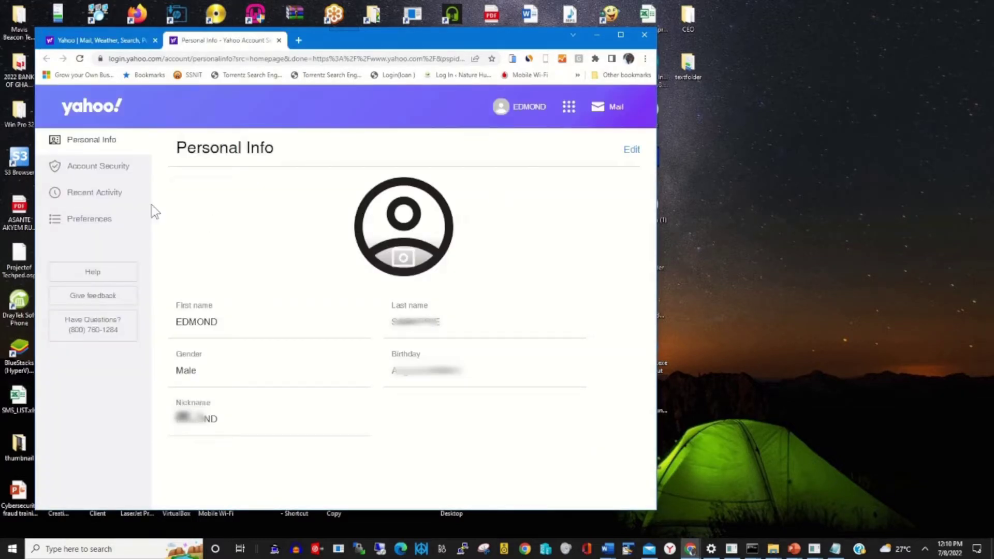
- In Account Security, start editing the recovery email under Verification methods
left_click(122, 168)
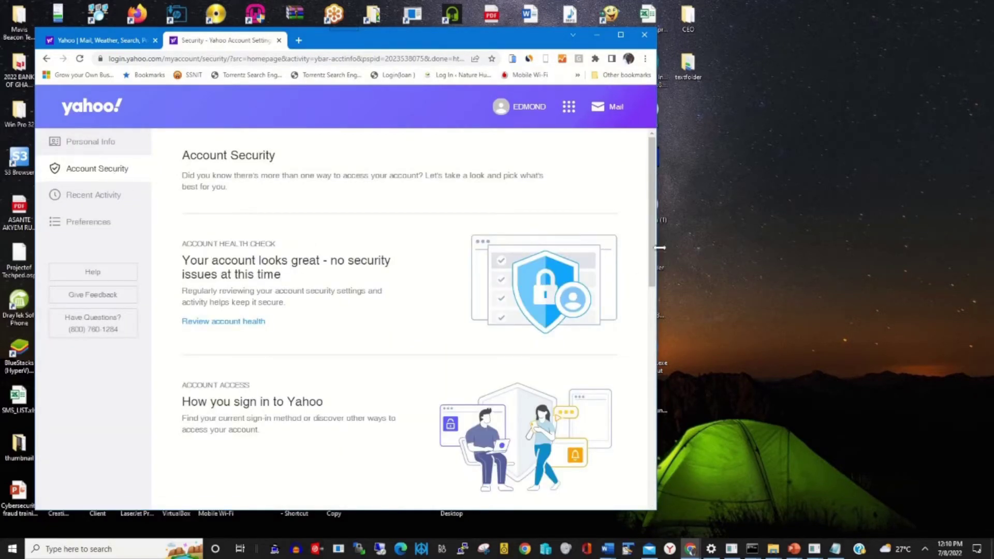
left_click_drag(651, 246, 656, 489)
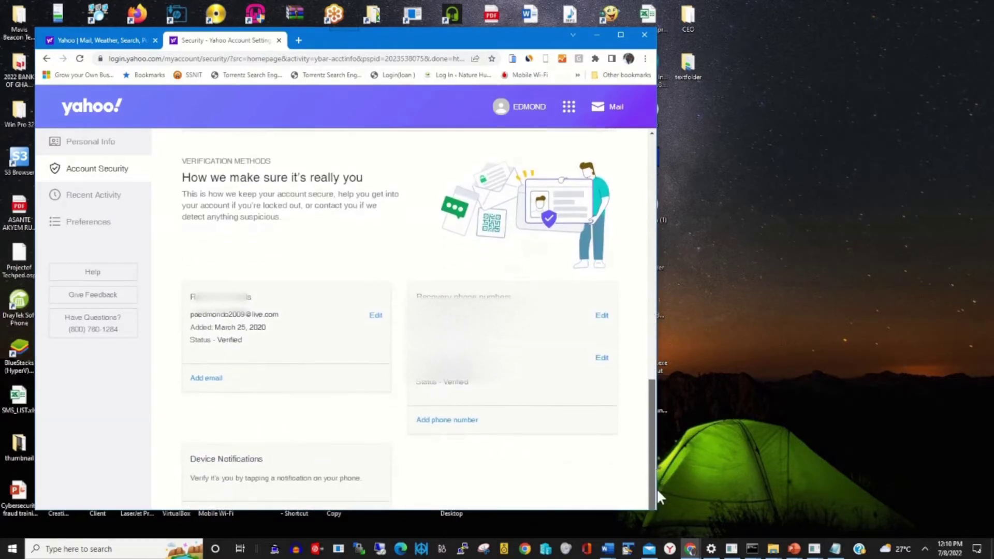
left_click(375, 317)
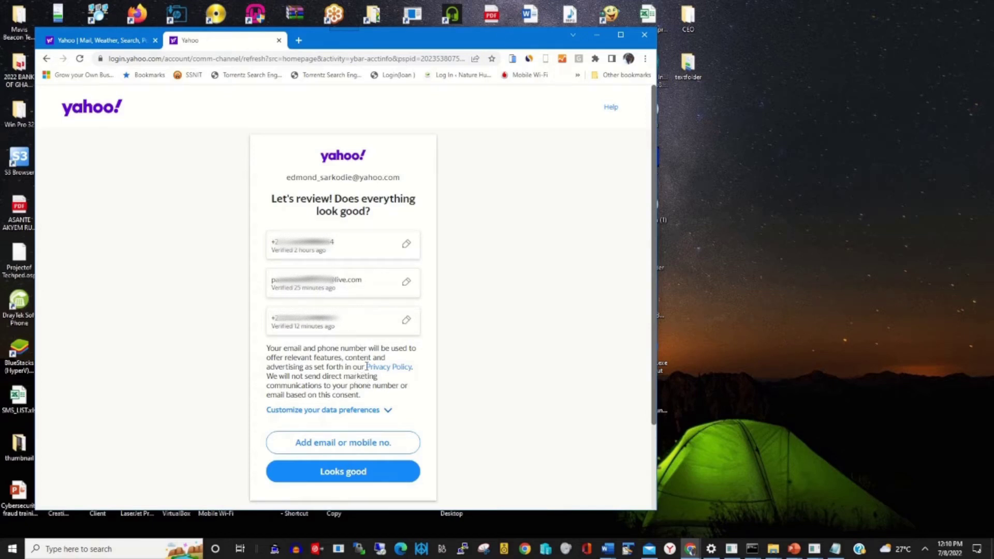
- Change the live.com recovery email's domain to gmail.com and confirm it
left_click(405, 282)
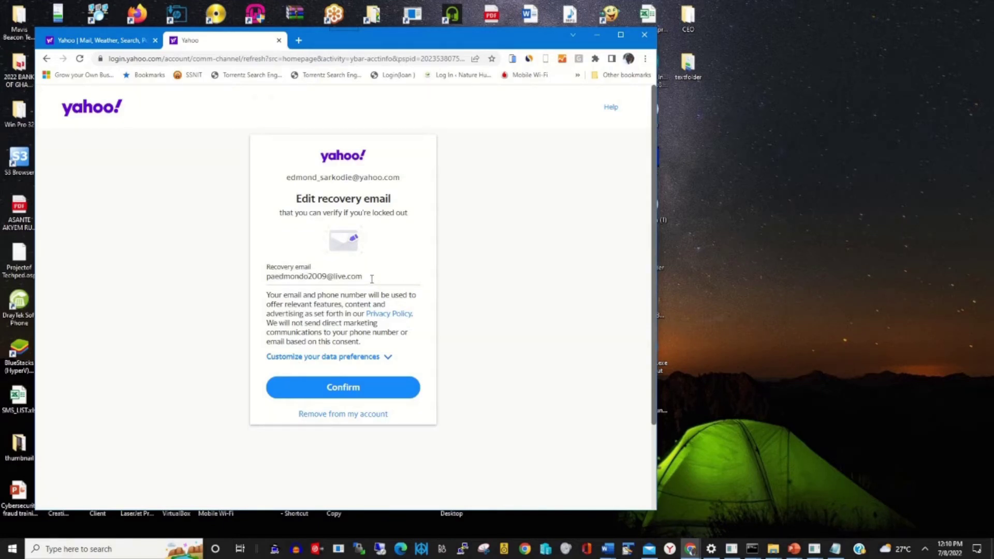
key("BackSpace")
key("BackSpace")
key("BackSpace")
key("BackSpace")
key("BackSpace")
key("BackSpace")
key("BackSpace")
key("BackSpace")
key("Escape")
type("gmai")
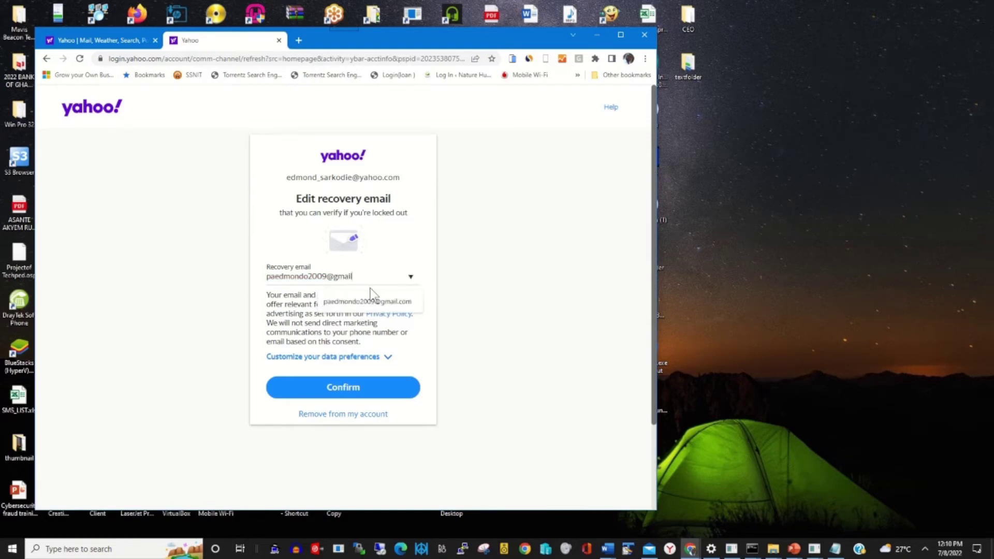
left_click(370, 300)
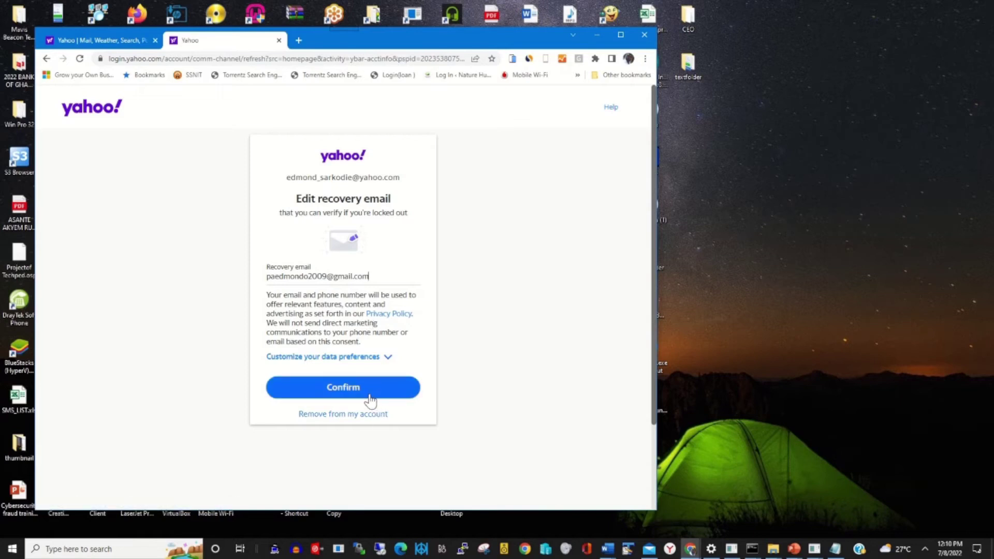
left_click(371, 398)
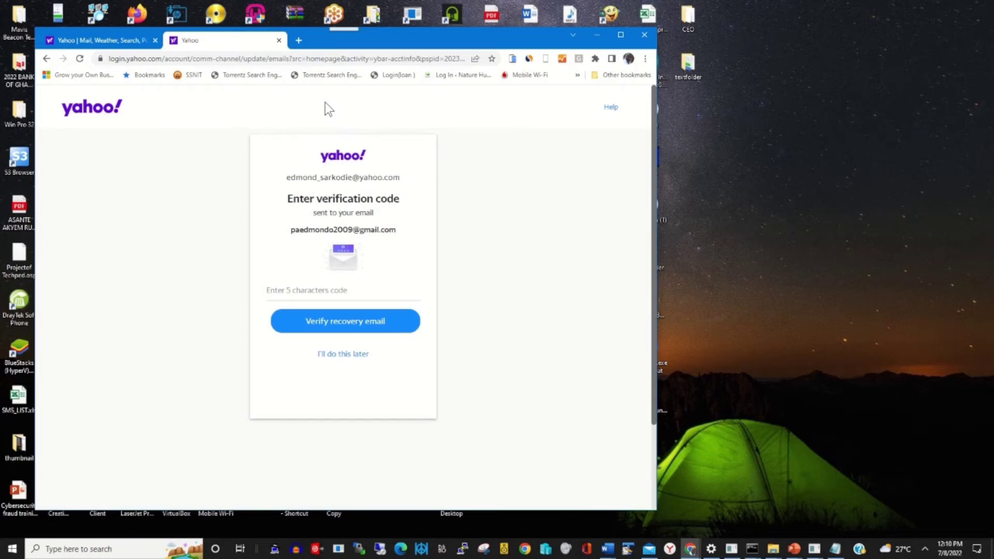
- Go to Gmail in a new tab and open Yahoo's verification code email
left_click(299, 40)
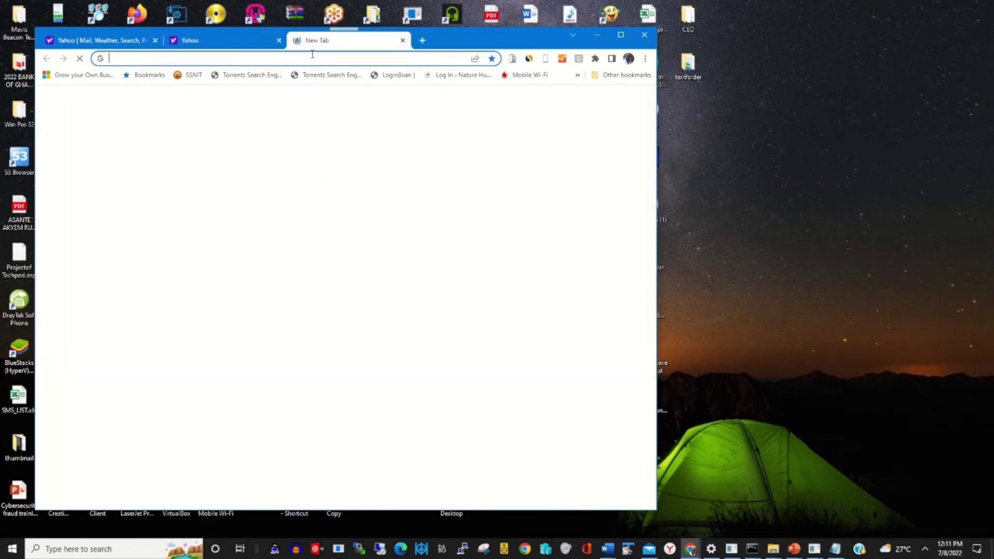
left_click(312, 56)
type("gmail")
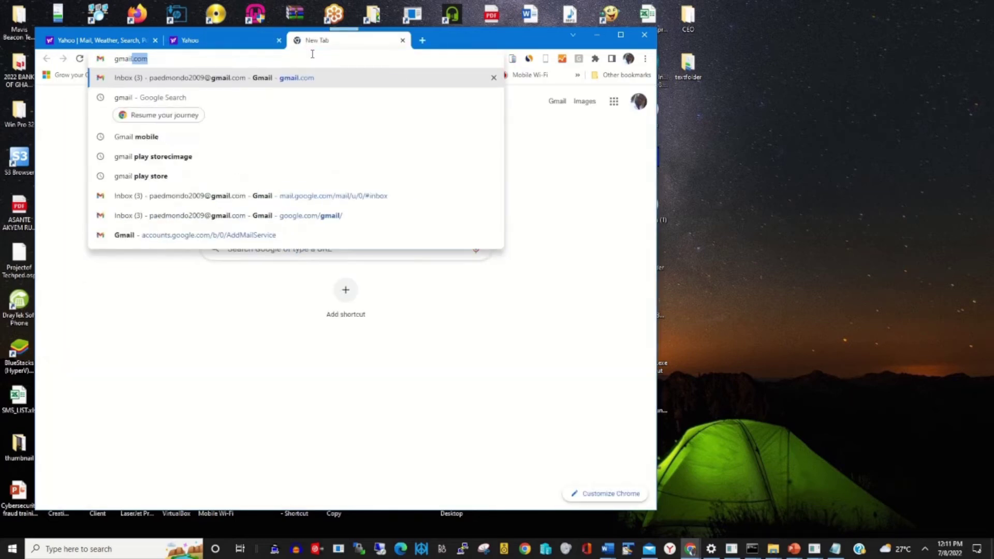
key("Return")
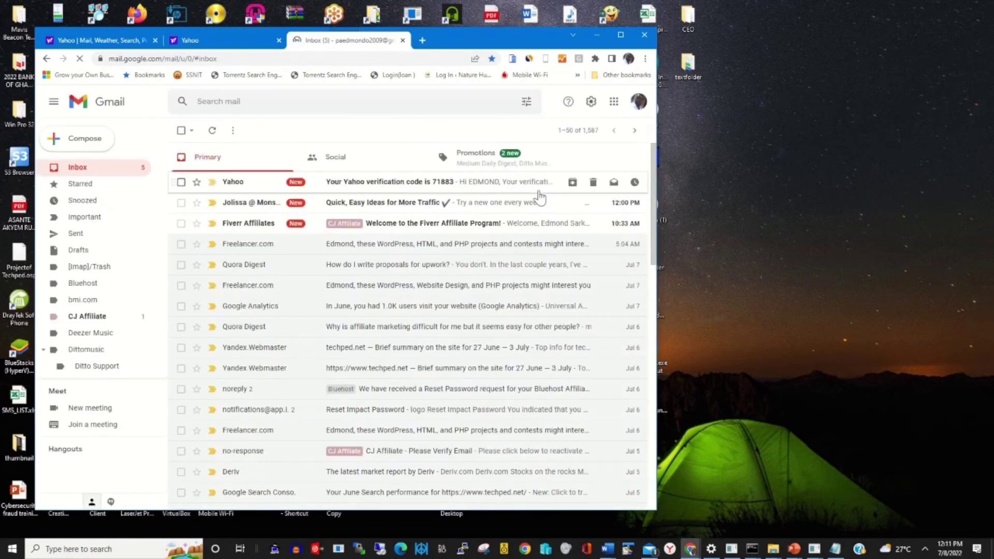
left_click(367, 188)
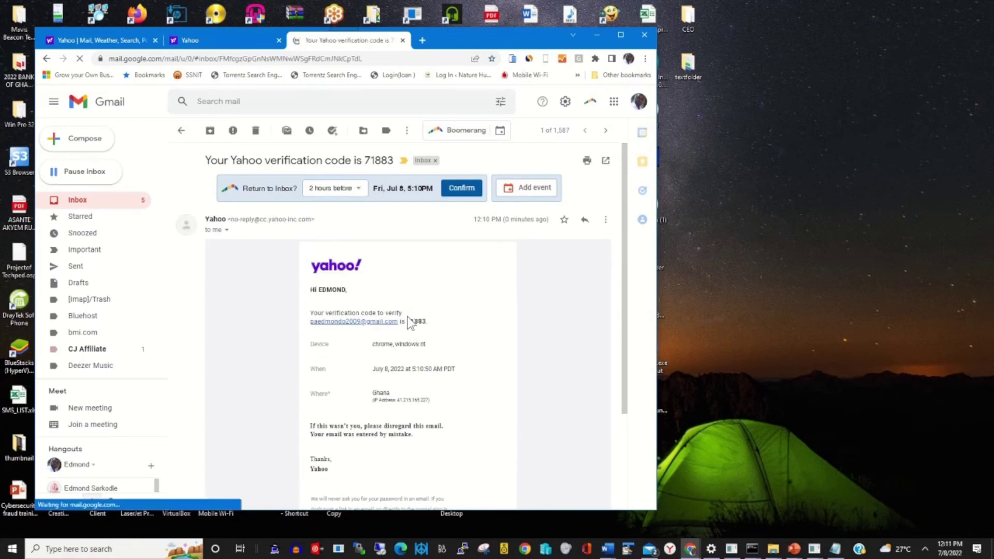
- Copy the verification code from the email and return to the Yahoo tab
triple_click(420, 322)
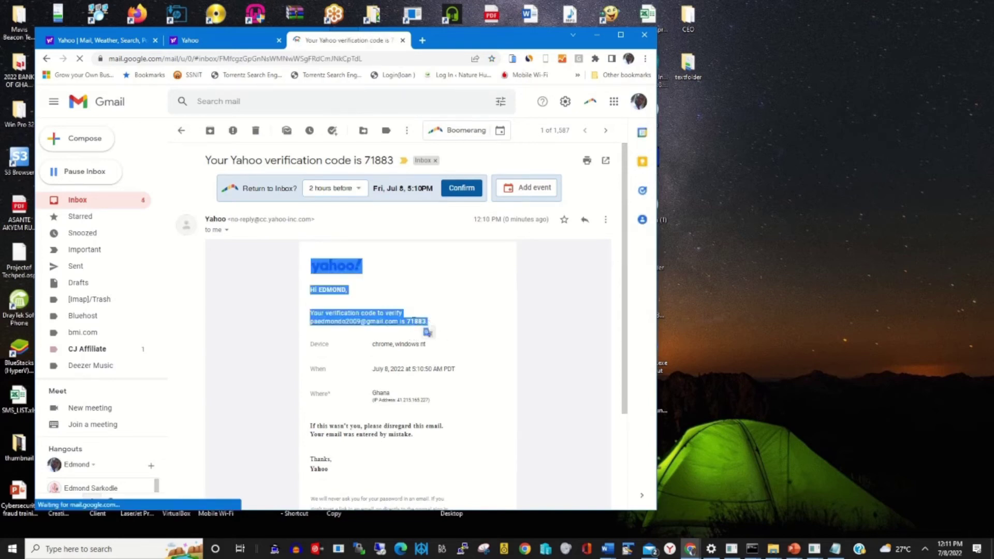
left_click_drag(427, 321, 409, 323)
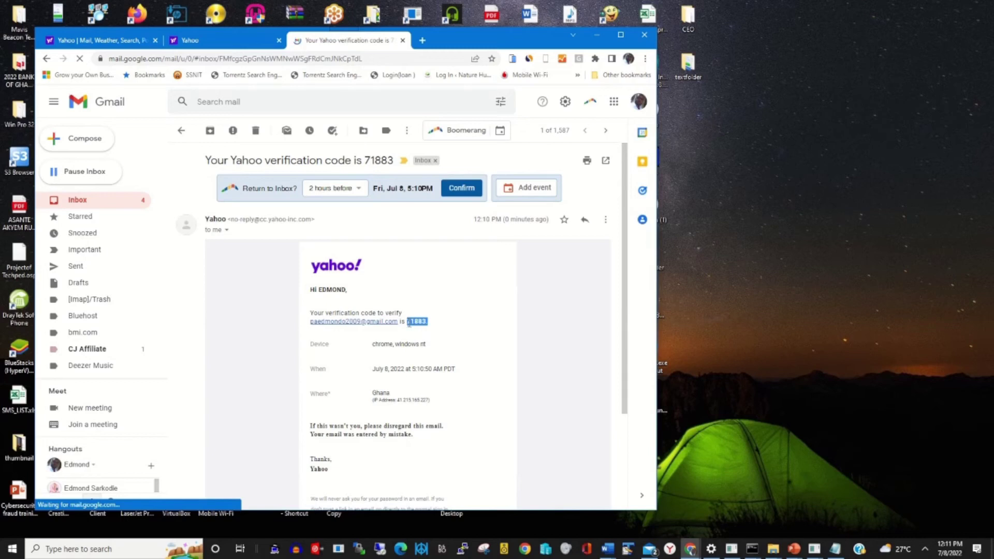
double_click(421, 322)
left_click(422, 321)
right_click(417, 322)
left_click(409, 324)
left_click_drag(407, 322, 427, 320)
key("ctrl+c")
left_click(426, 342)
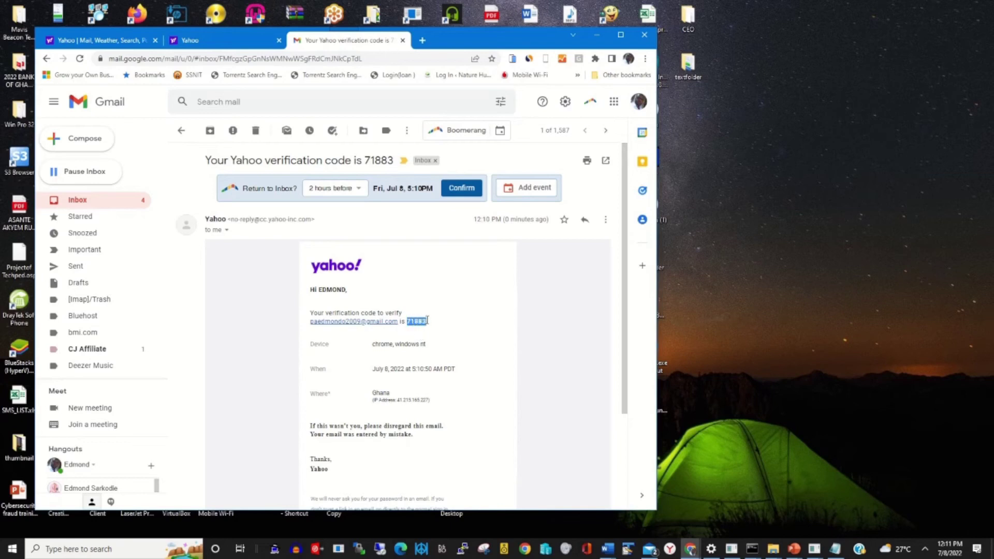
right_click(417, 321)
left_click(446, 331)
left_click(200, 40)
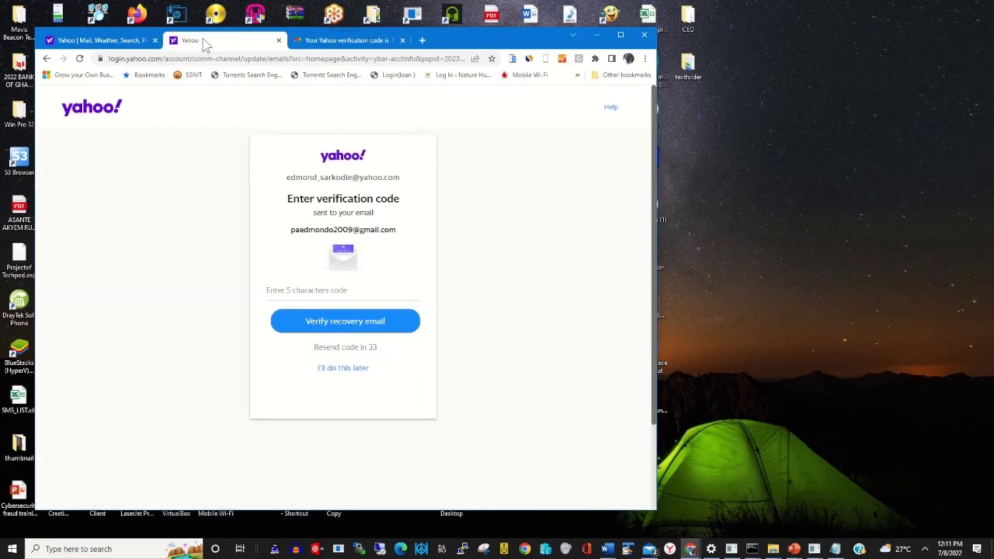
- Paste the code, verify the Gmail recovery email, and accept the reviewed contact details
left_click(285, 288)
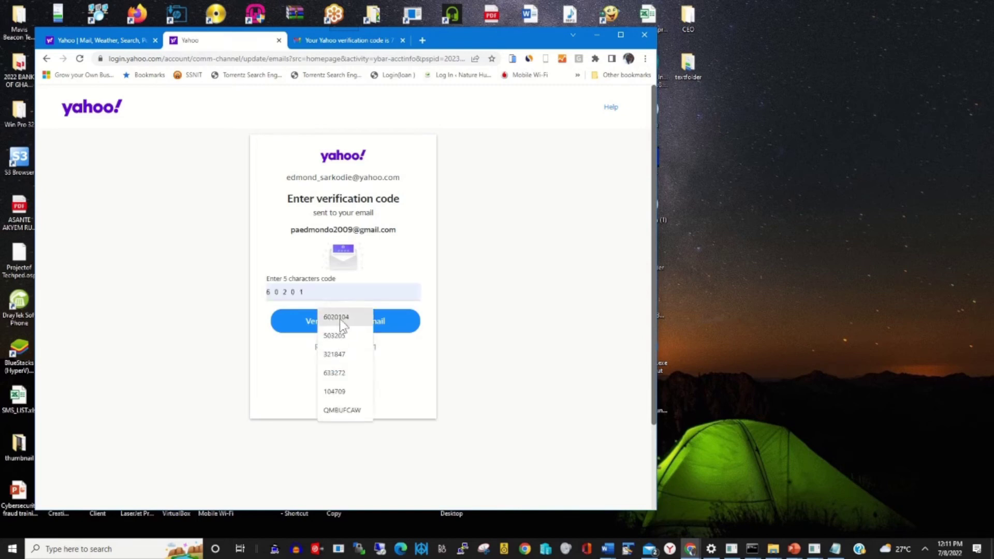
key("ctrl+v")
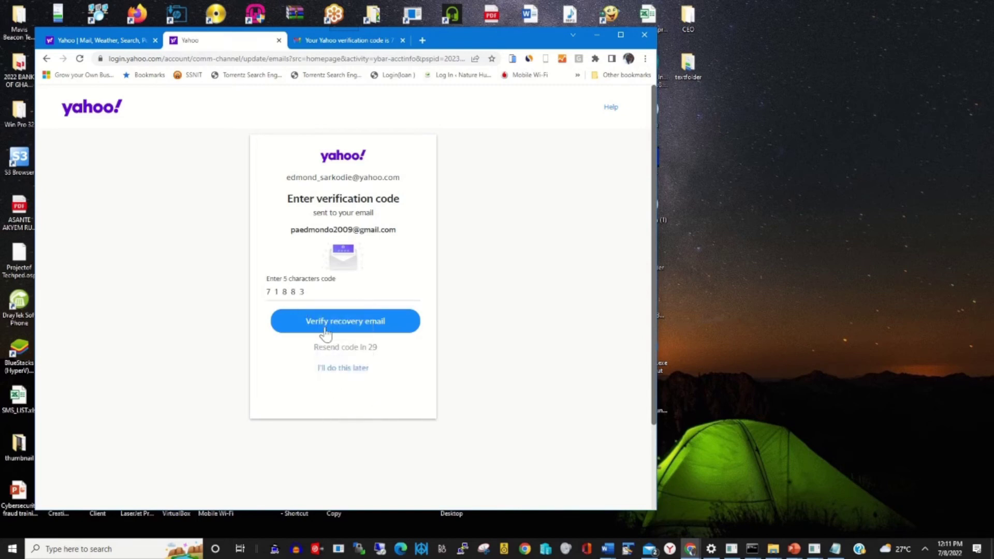
left_click(342, 321)
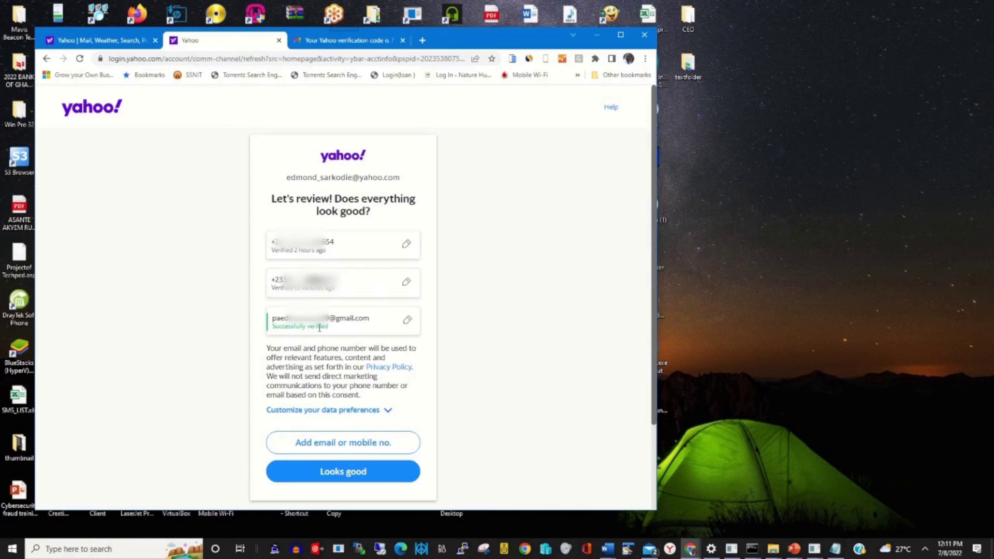
left_click(359, 482)
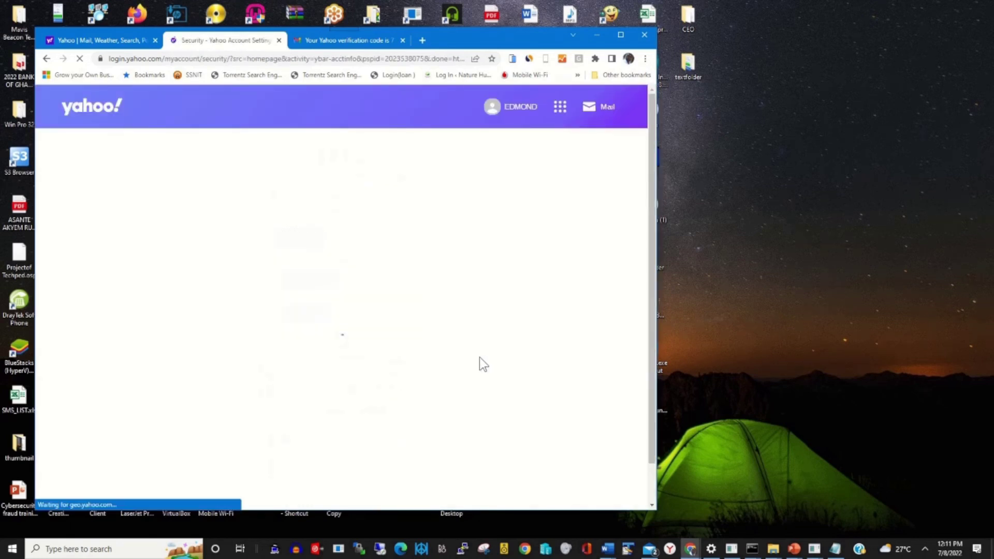
left_click_drag(647, 249, 635, 481)
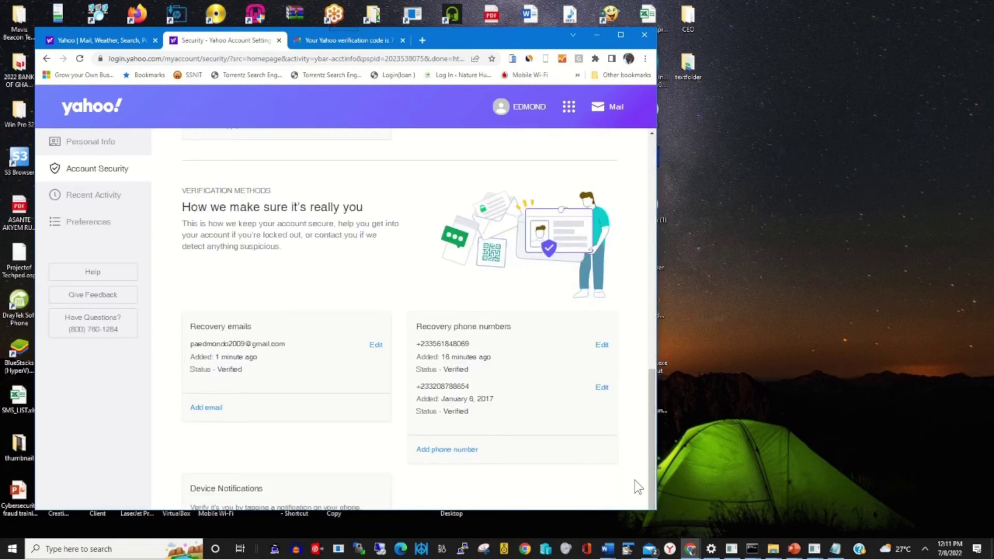